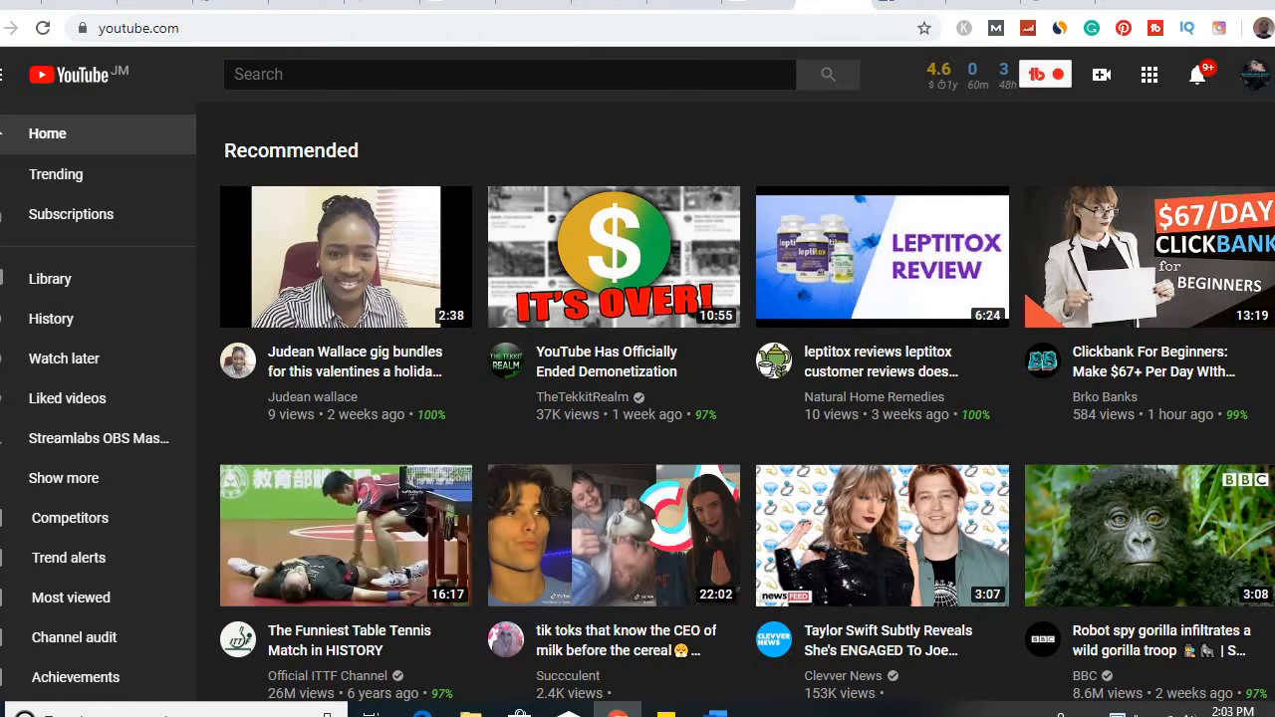
Open TubeBuddy's SEO Studio and start a new optimization for the target keyword "make money online"
click(1044, 75)
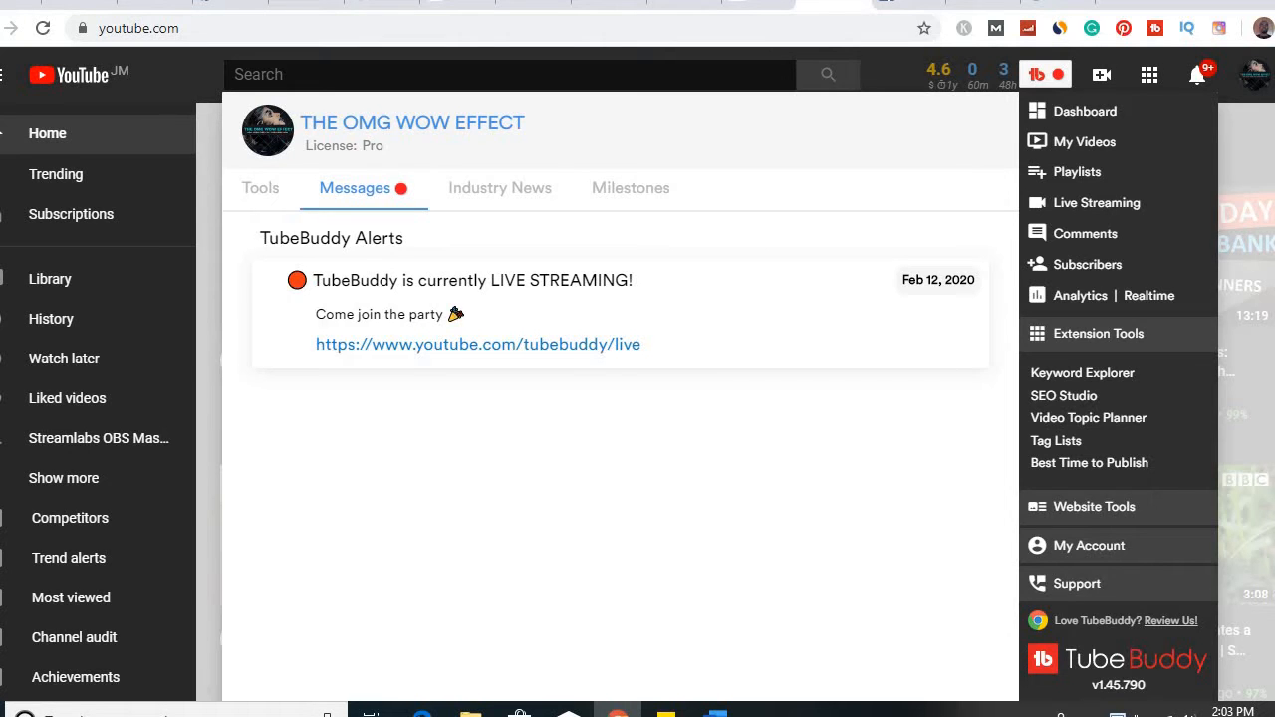
click(1082, 374)
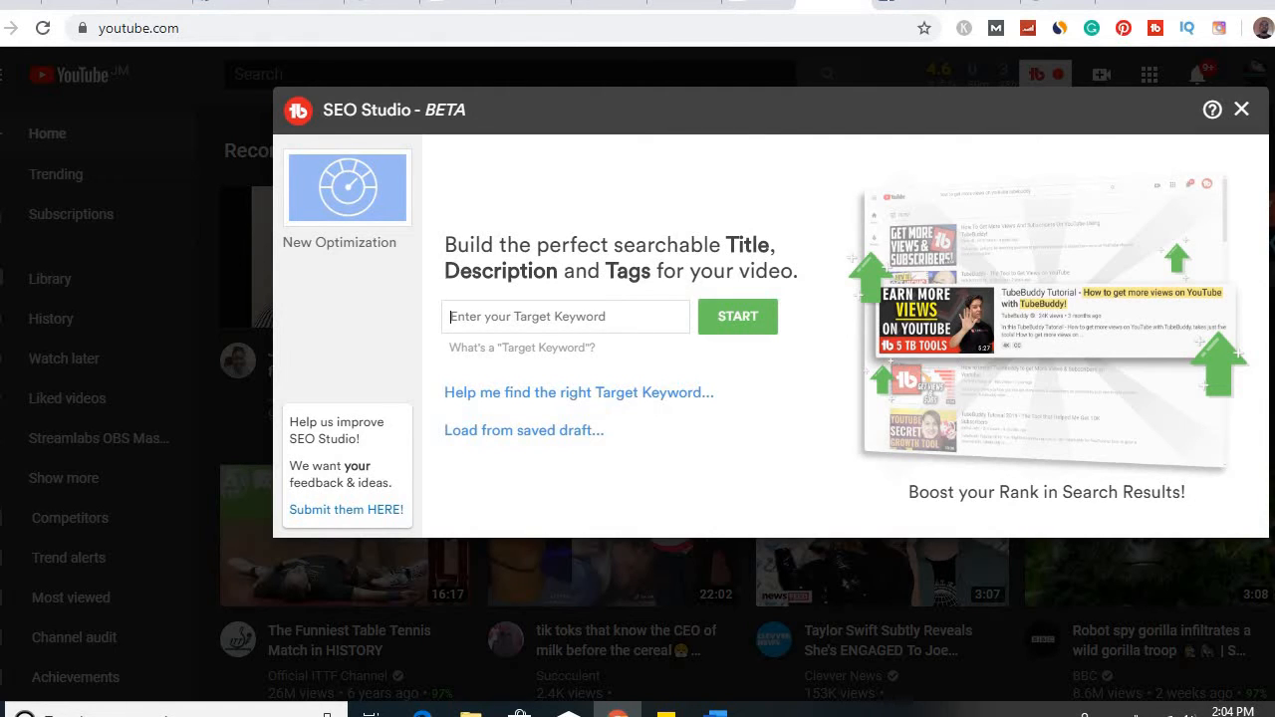
text(make )
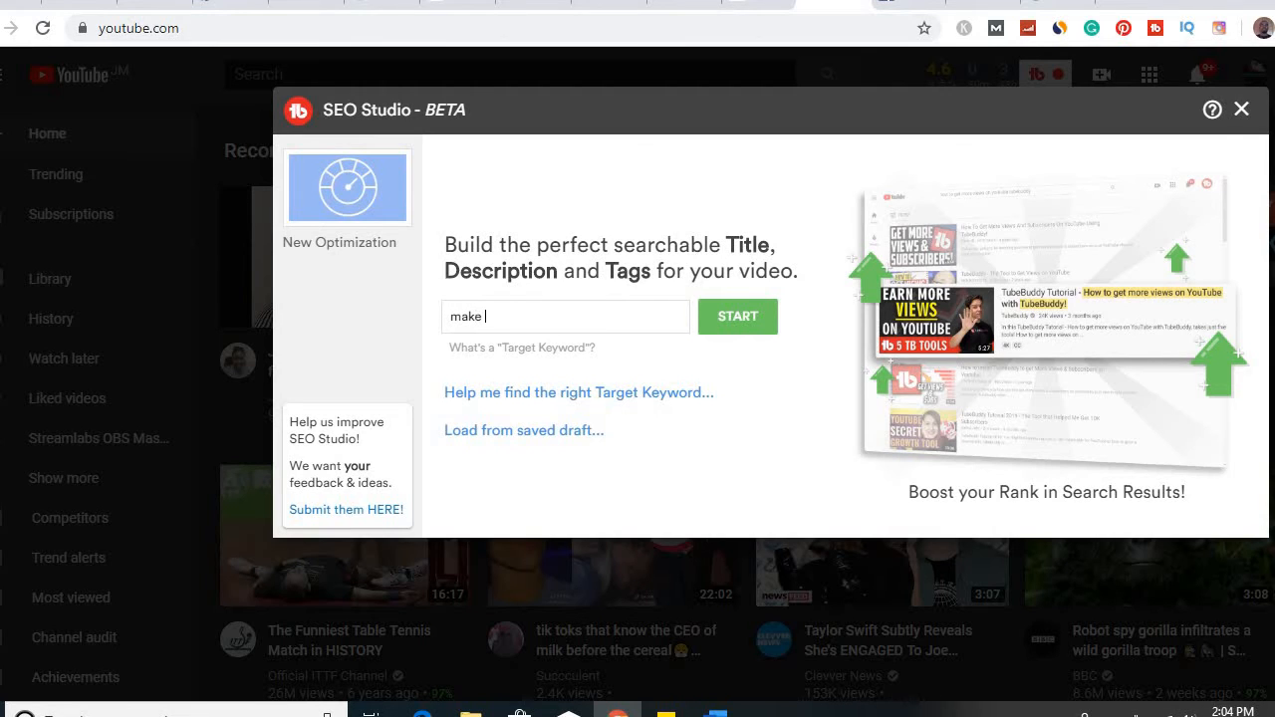
text(money online)
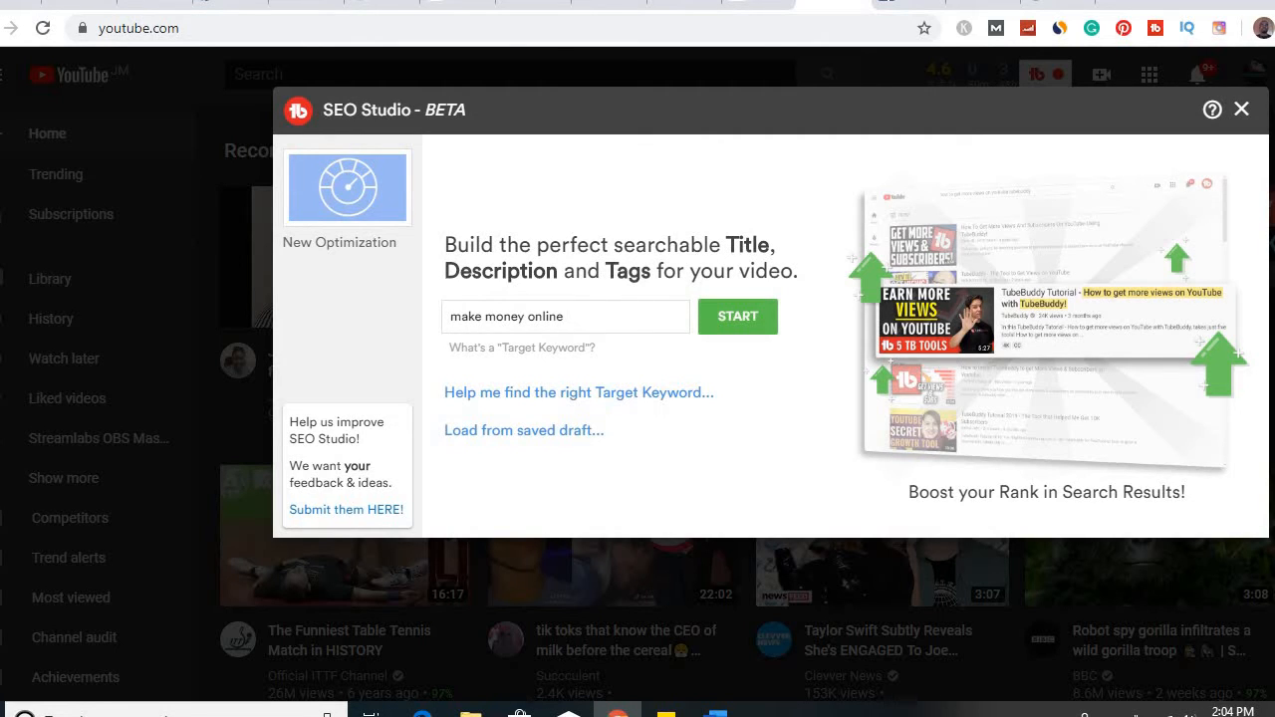
key(Return)
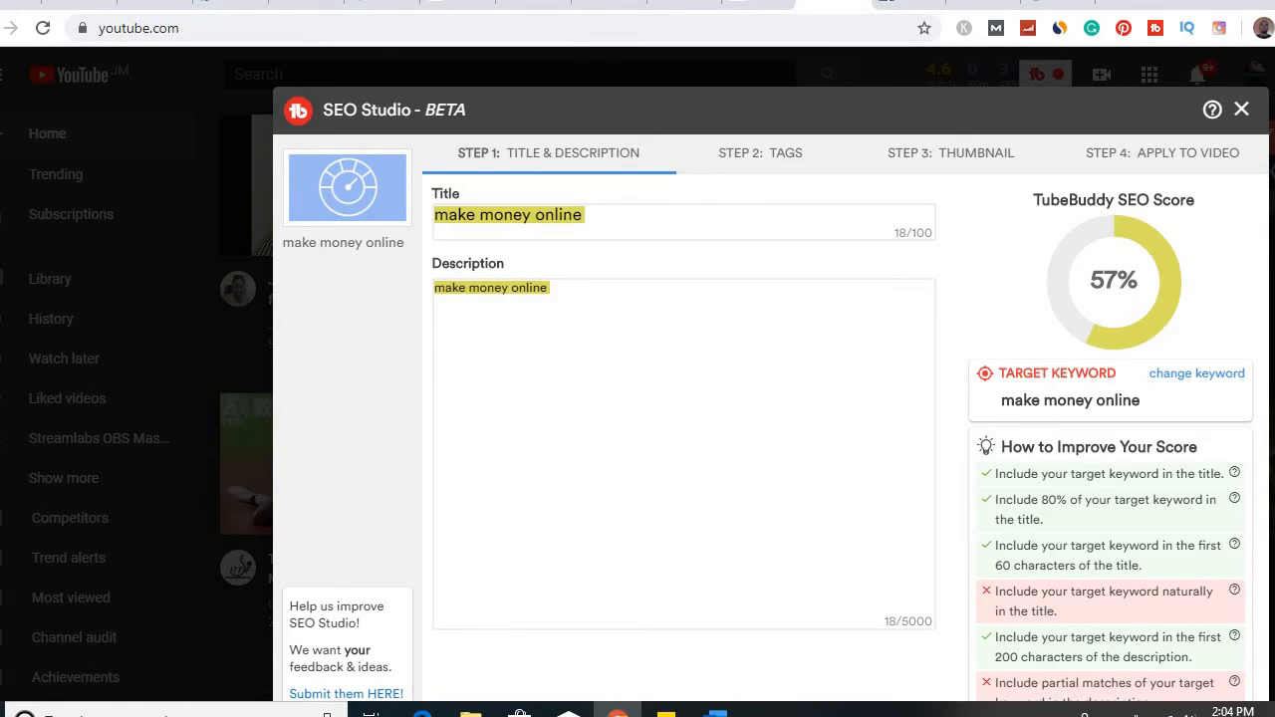
Extend the video title to read "how make money online using thse 3 simple trick"
click(435, 215)
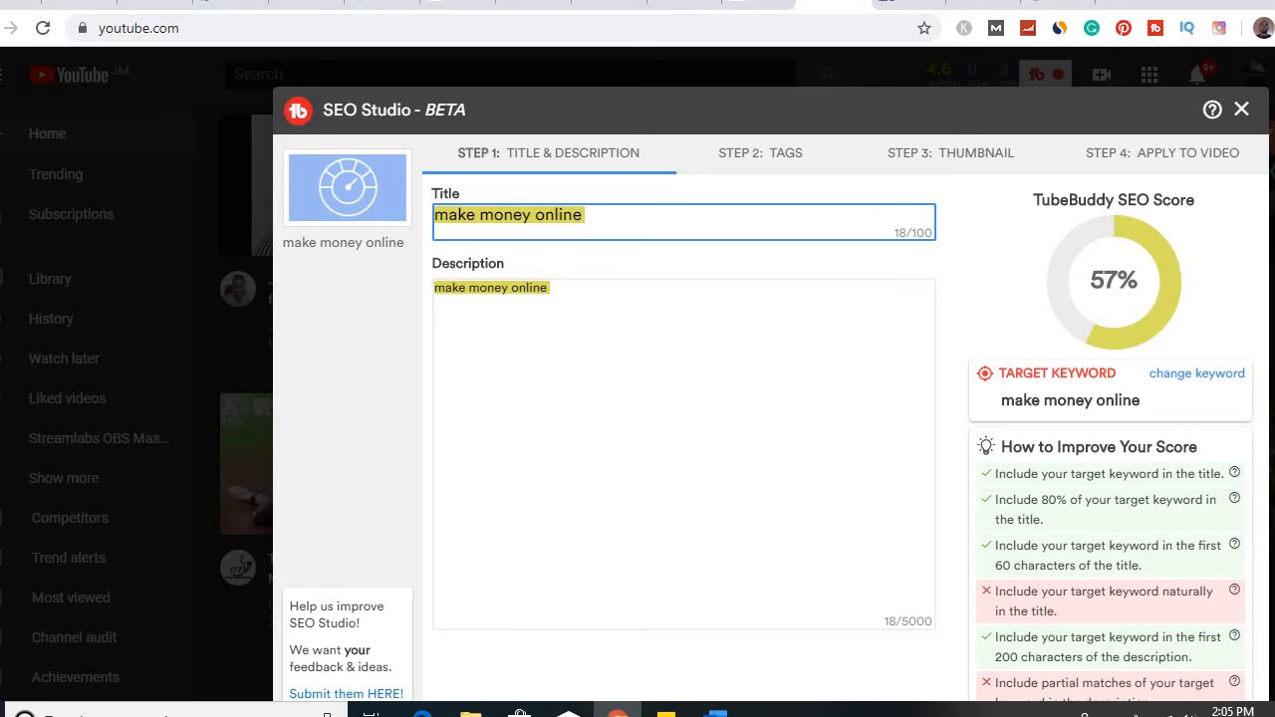
text(how)
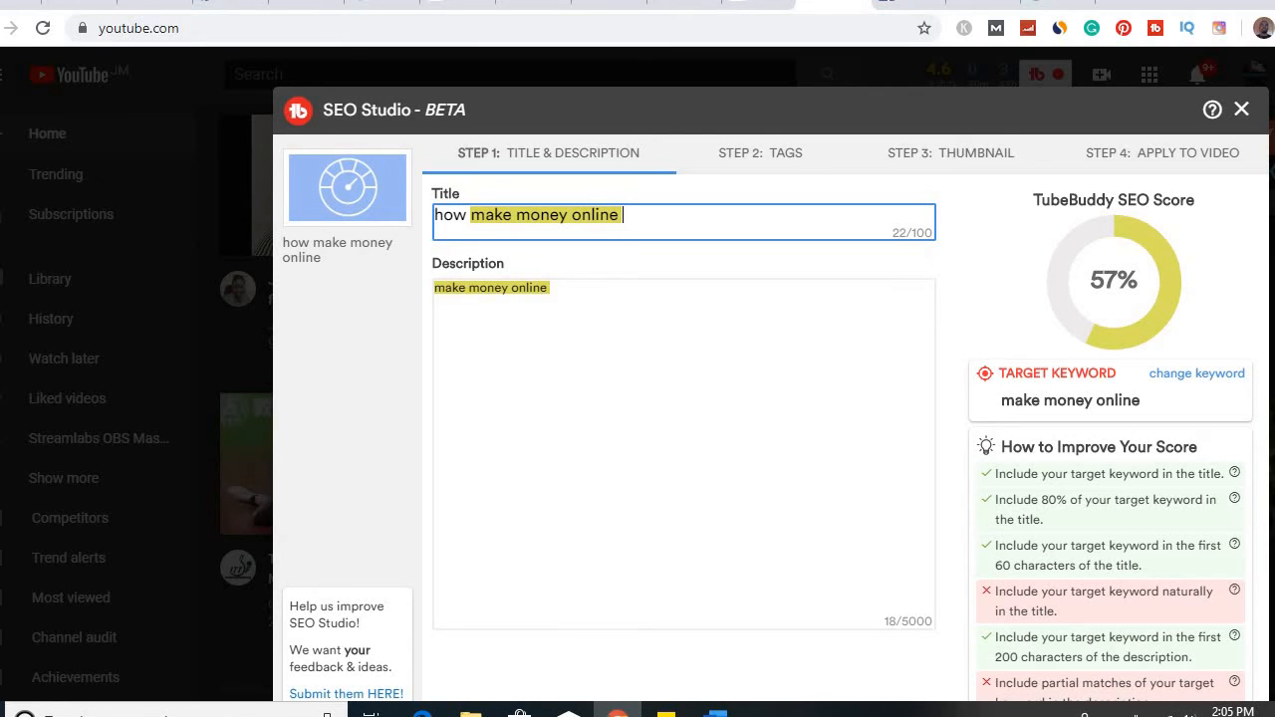
text(using thse 3 simple trick)
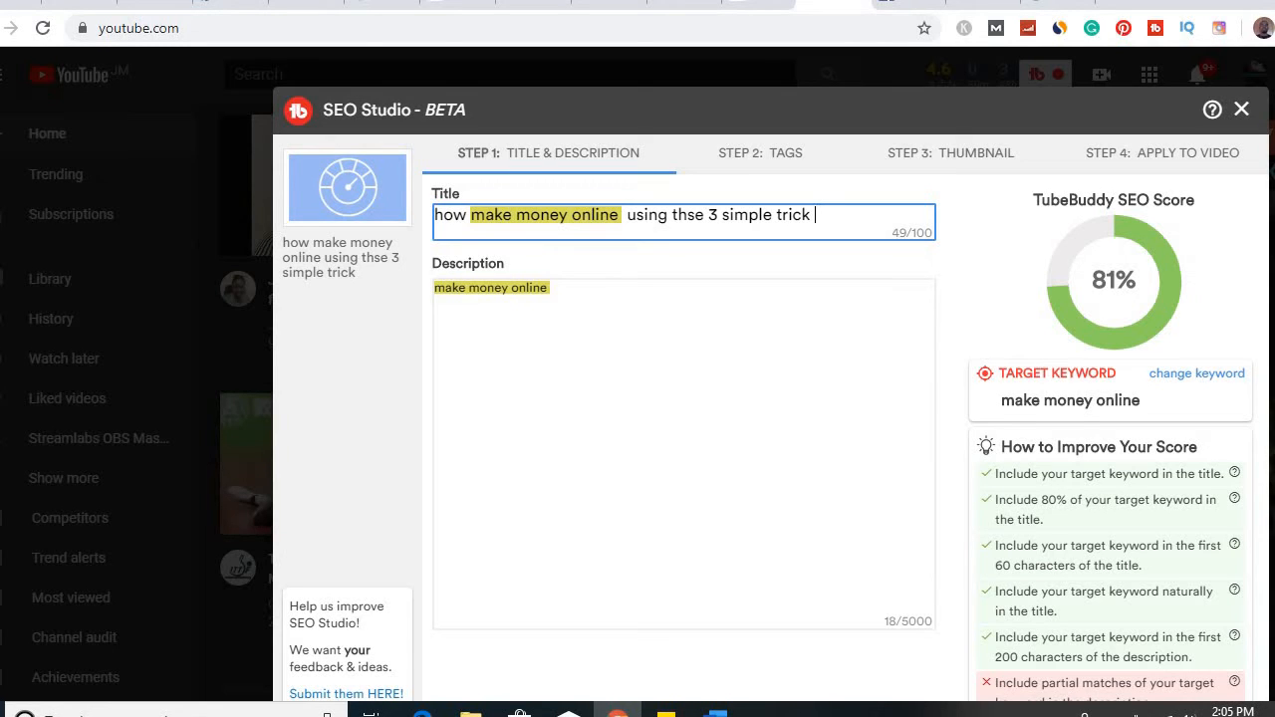
Copy the full title text and replace the description's contents with it
drag(815, 215, 513, 215)
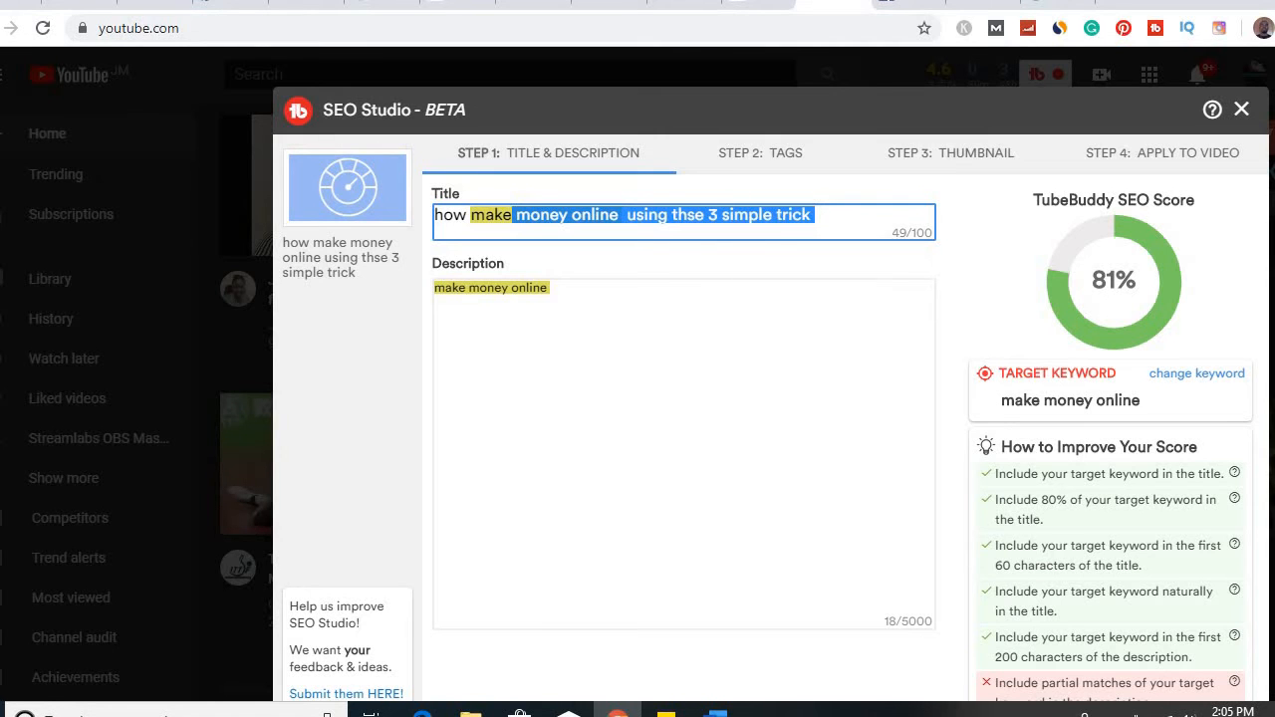
key(ctrl+a)
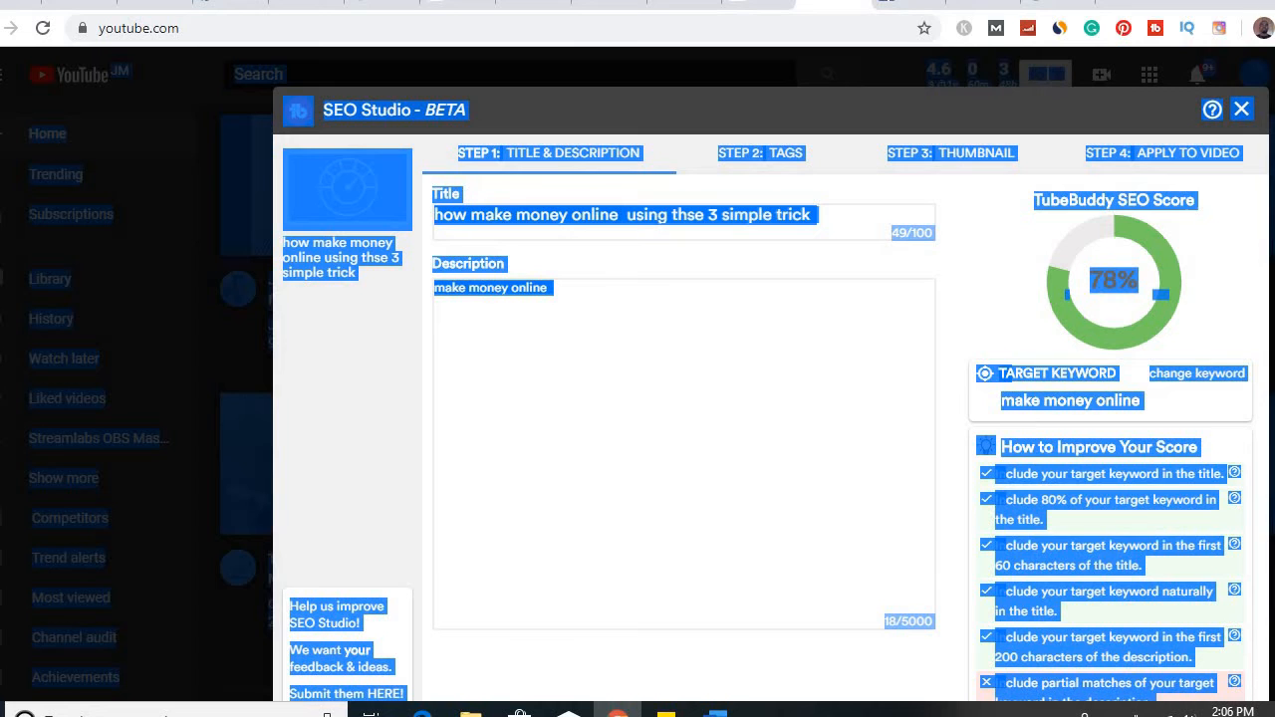
click(550, 288)
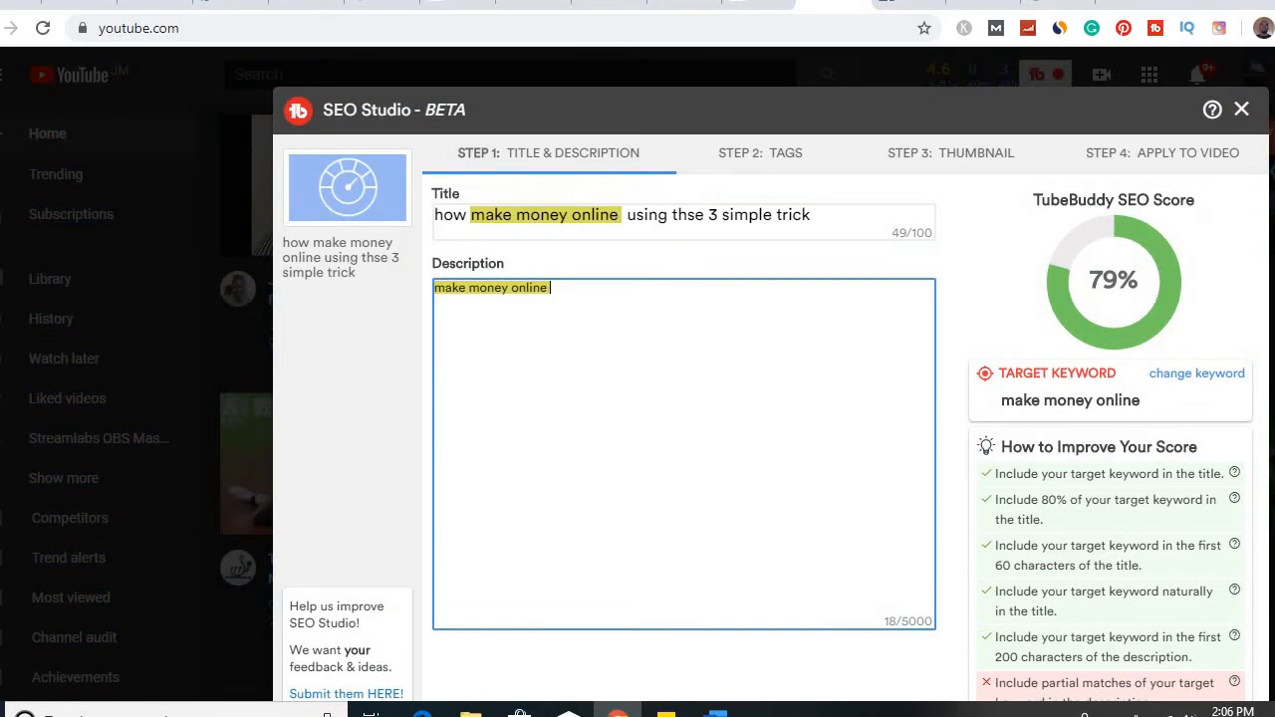
key(shift+Tab)
key(ctrl+c)
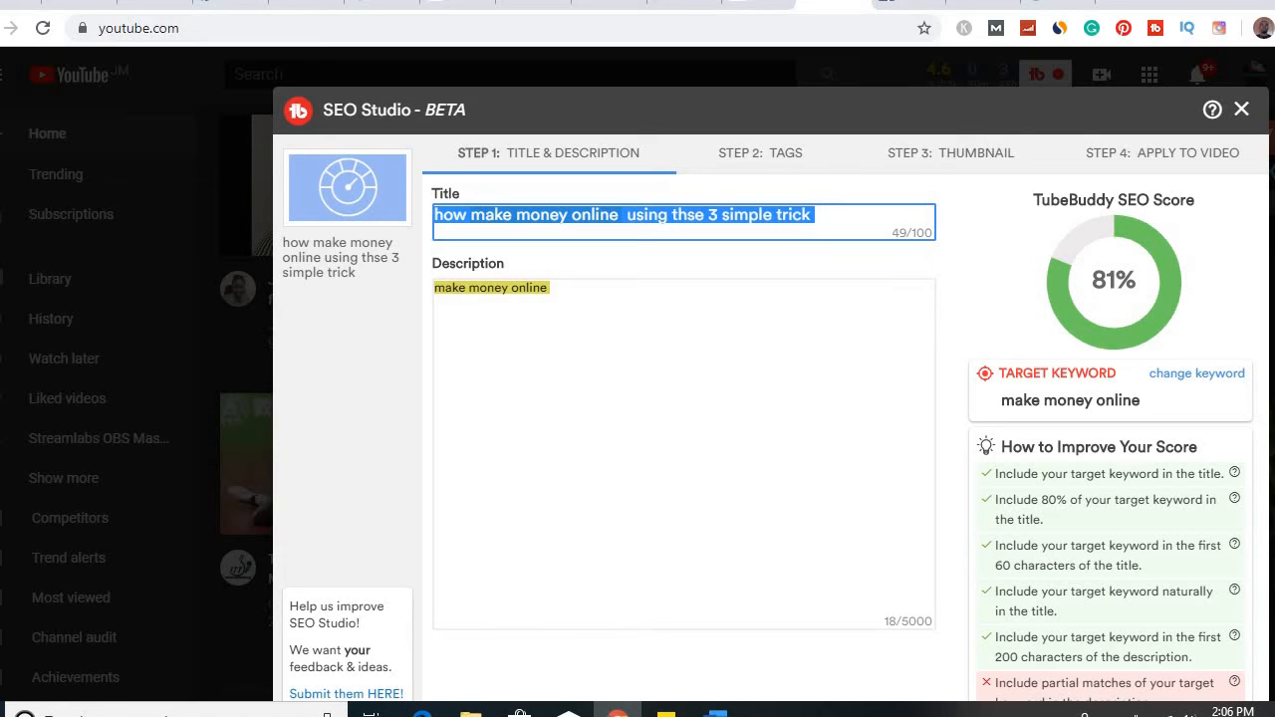
key(Tab)
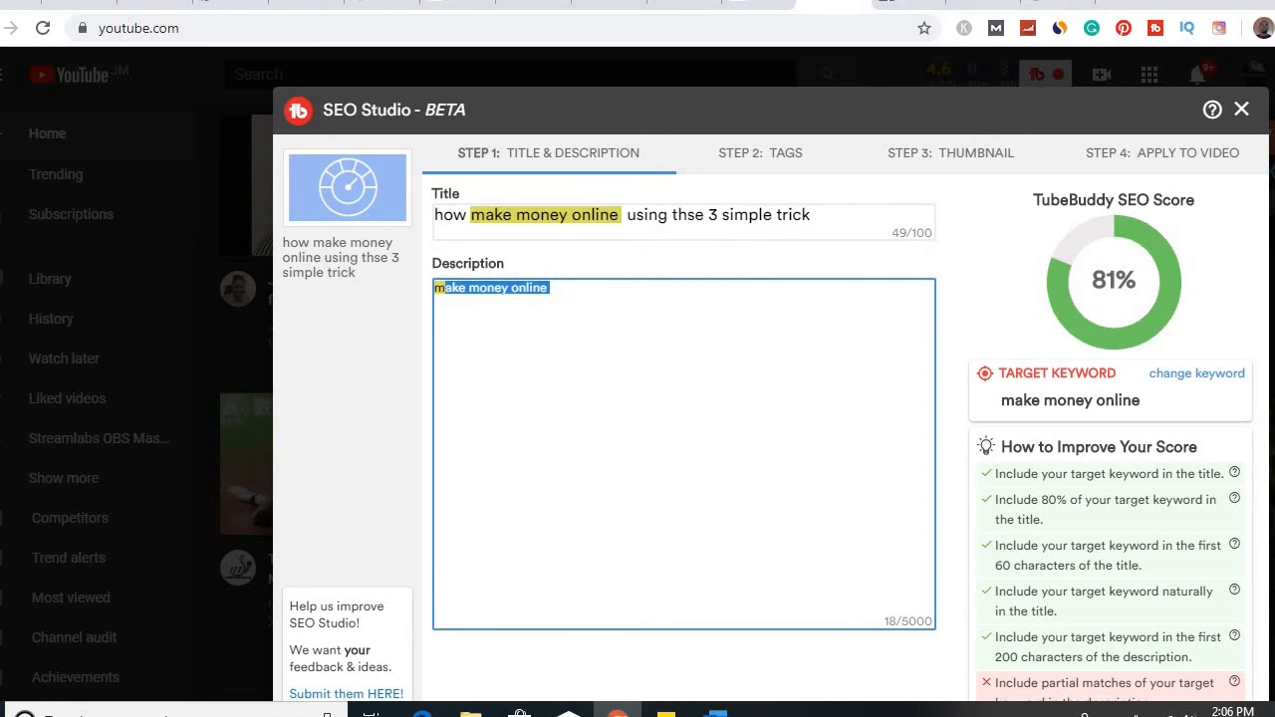
text(m)
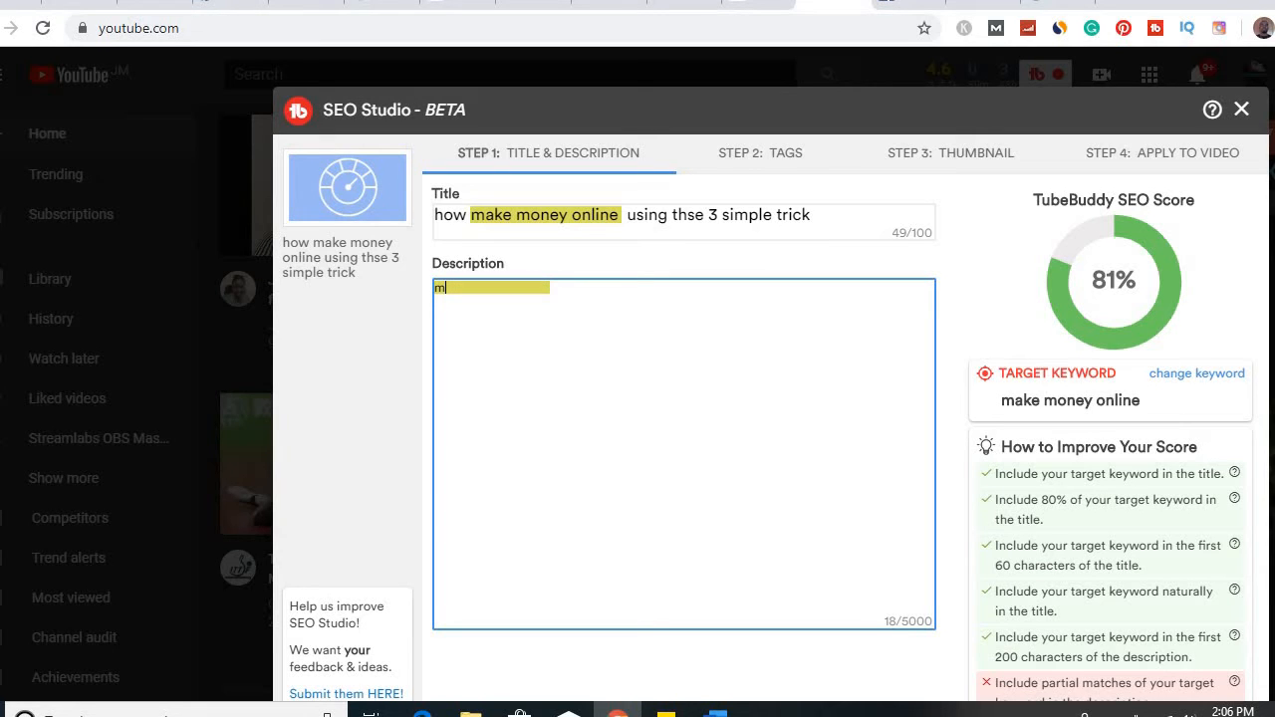
key(BackSpace)
key(ctrl+v)
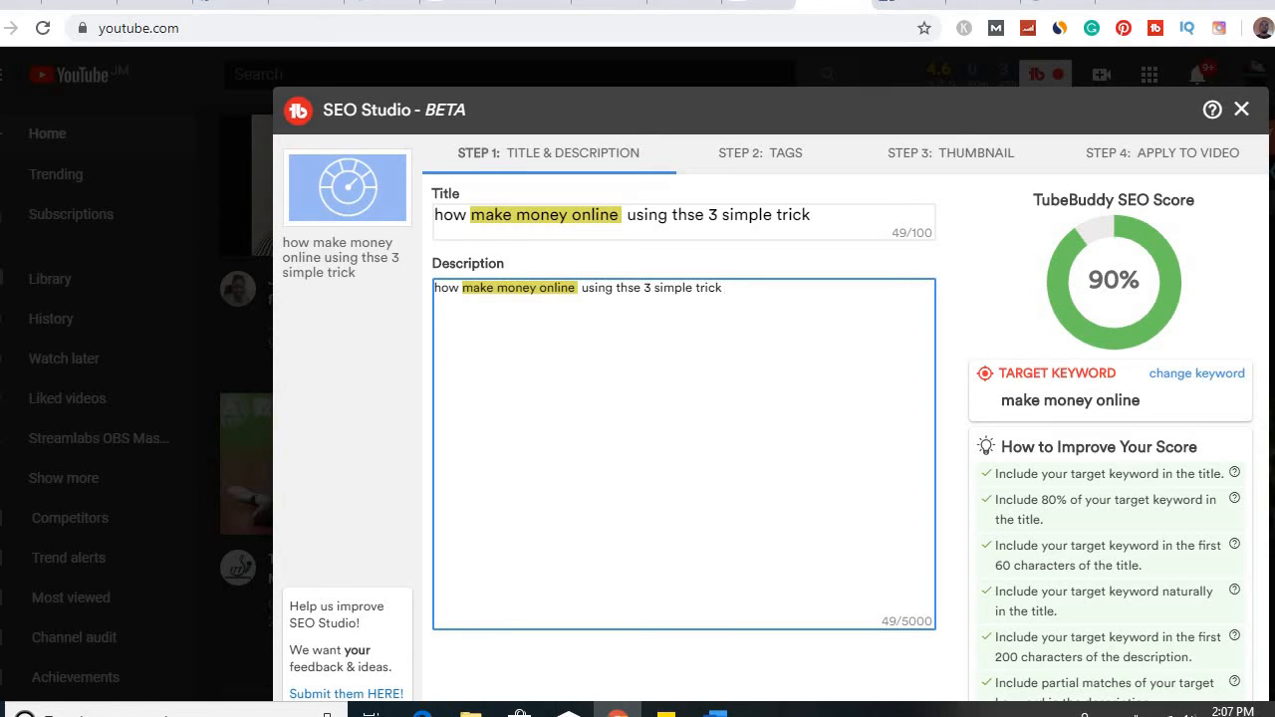
Append "of making money online ." to the end of the description
text(of making money )
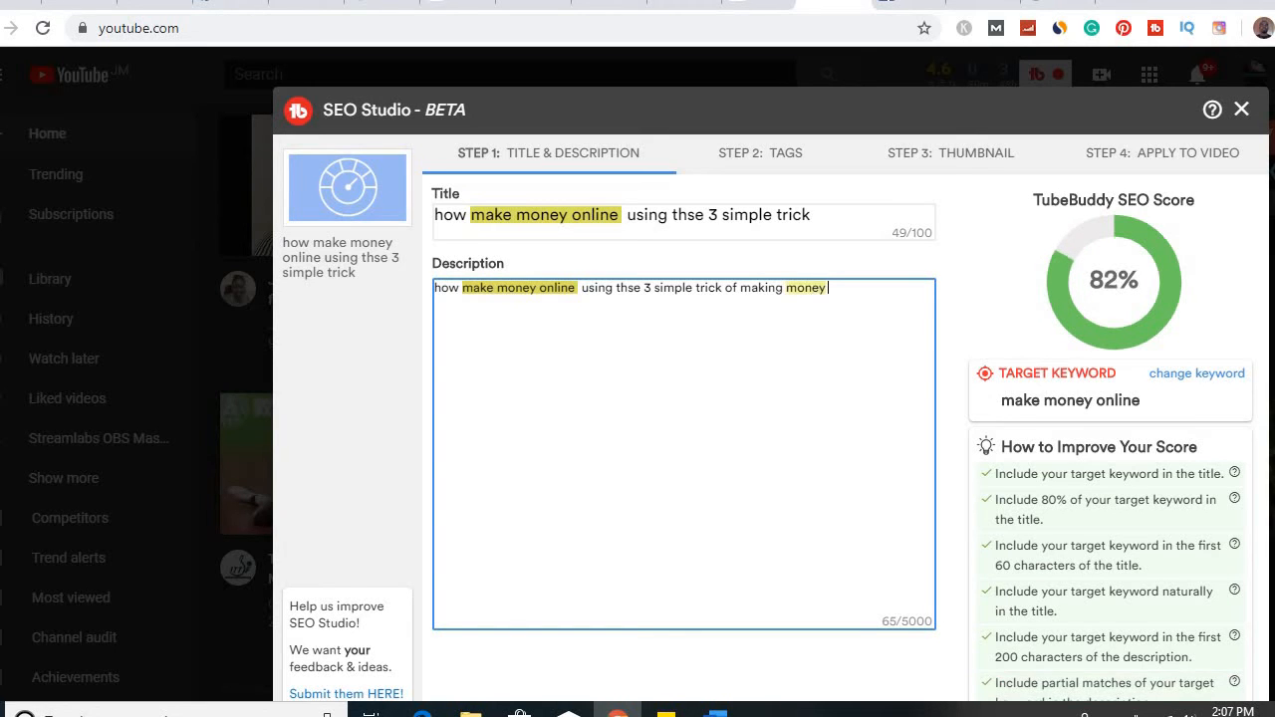
text(onl)
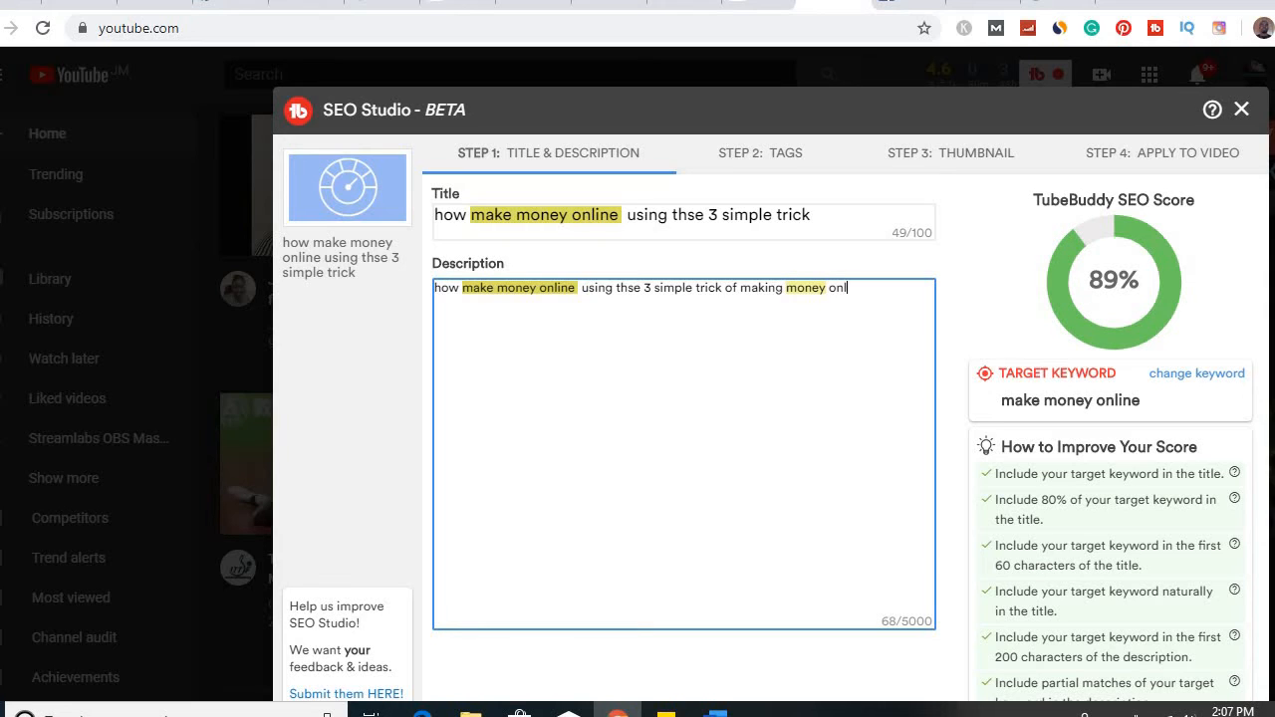
text(ine )
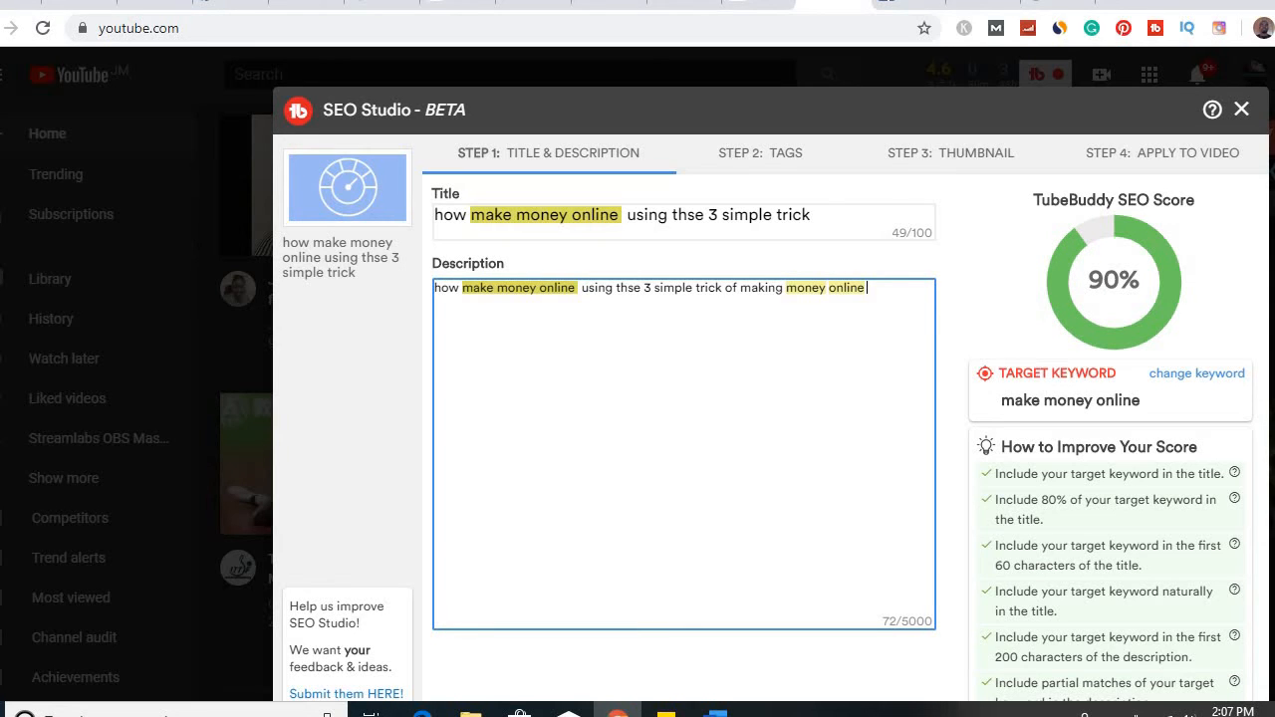
text(.)
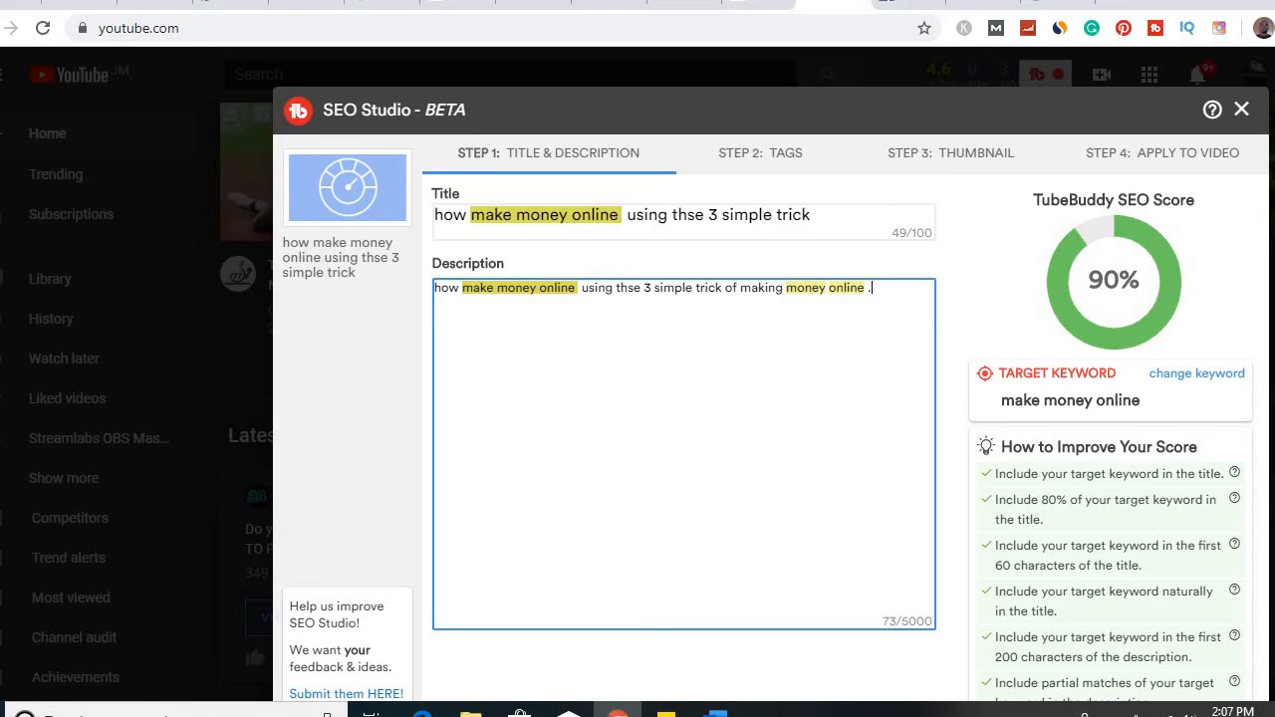
Advance to the tags stage and add the suggested tags "amke money online", "make moeny online" and "amke moeny online"
drag(697, 110, 717, 74)
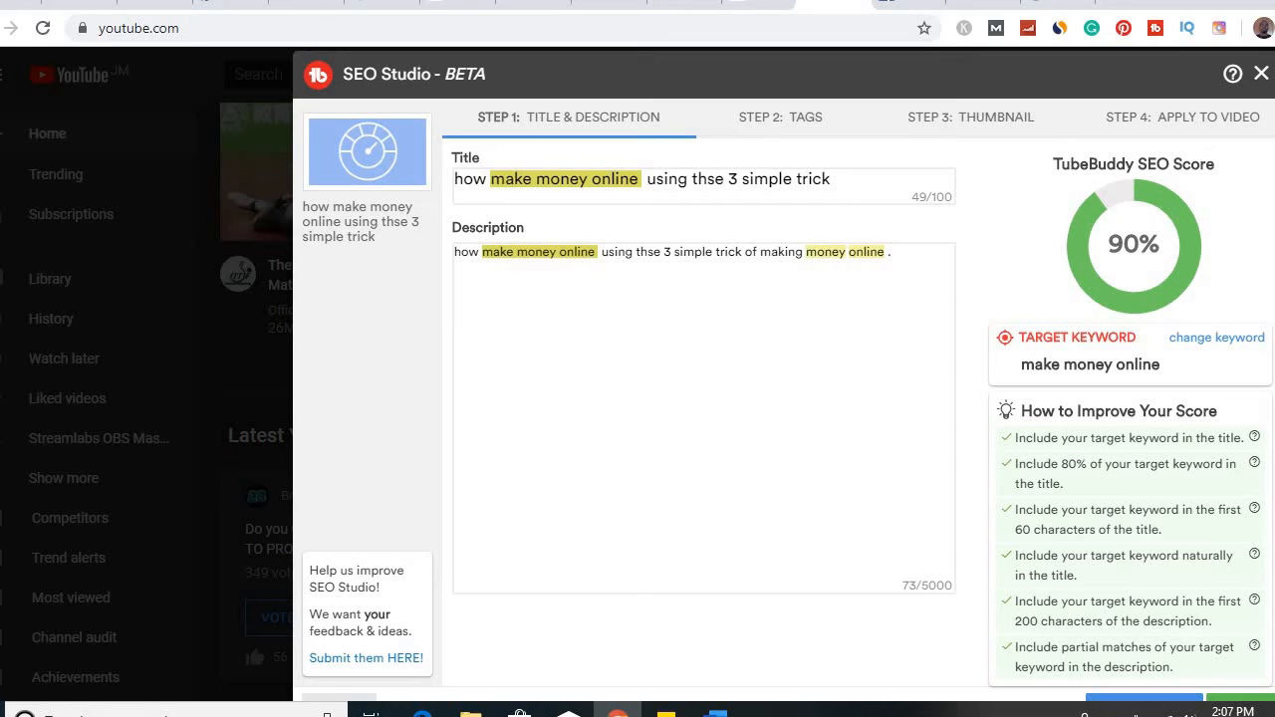
click(1240, 697)
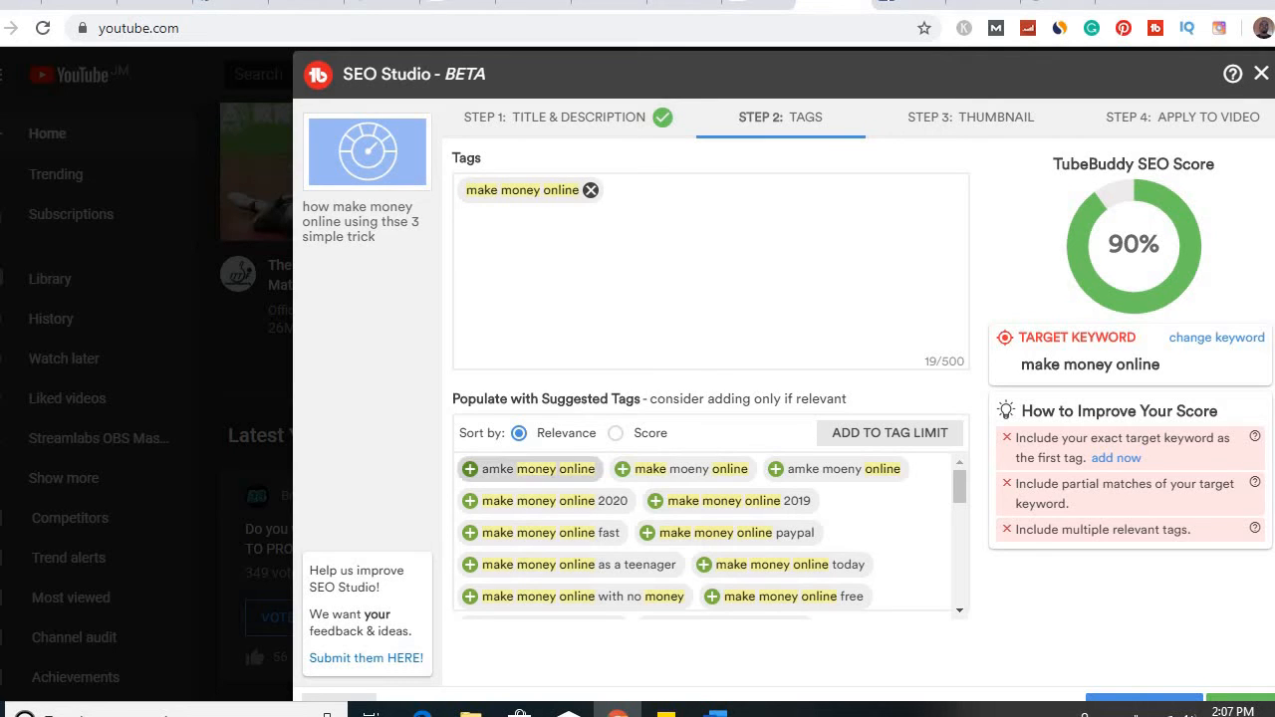
click(531, 469)
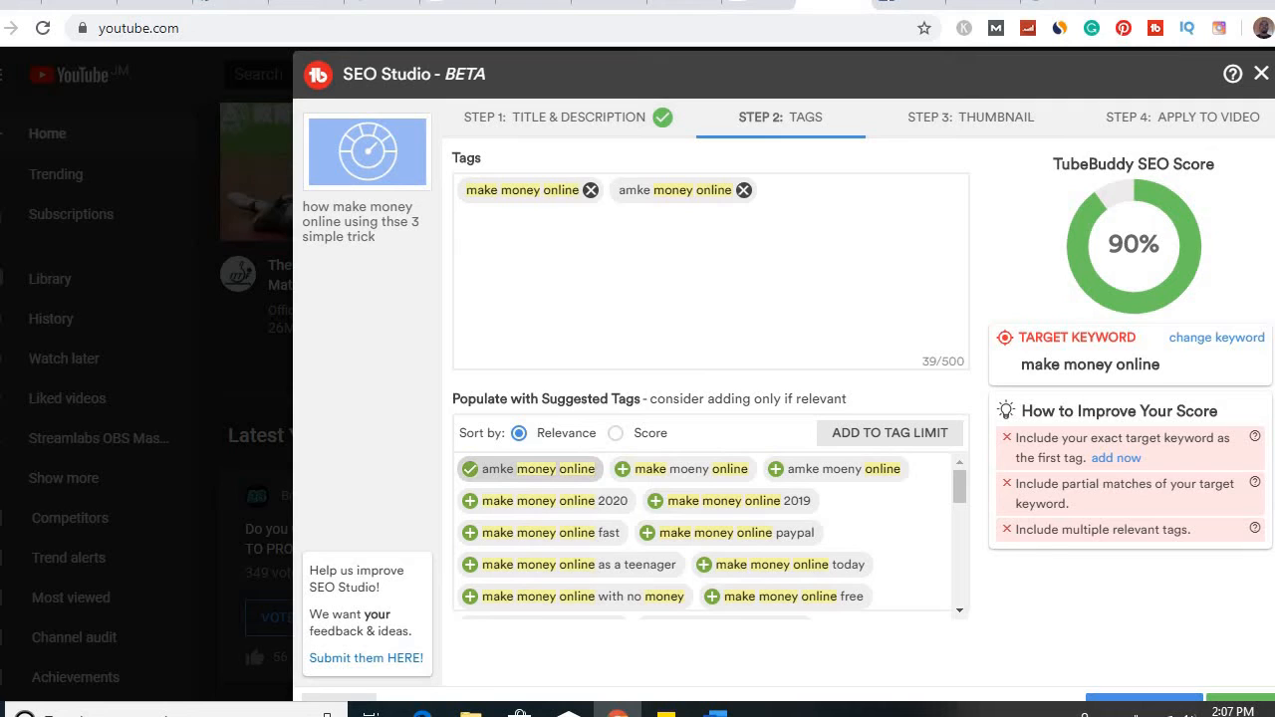
click(684, 469)
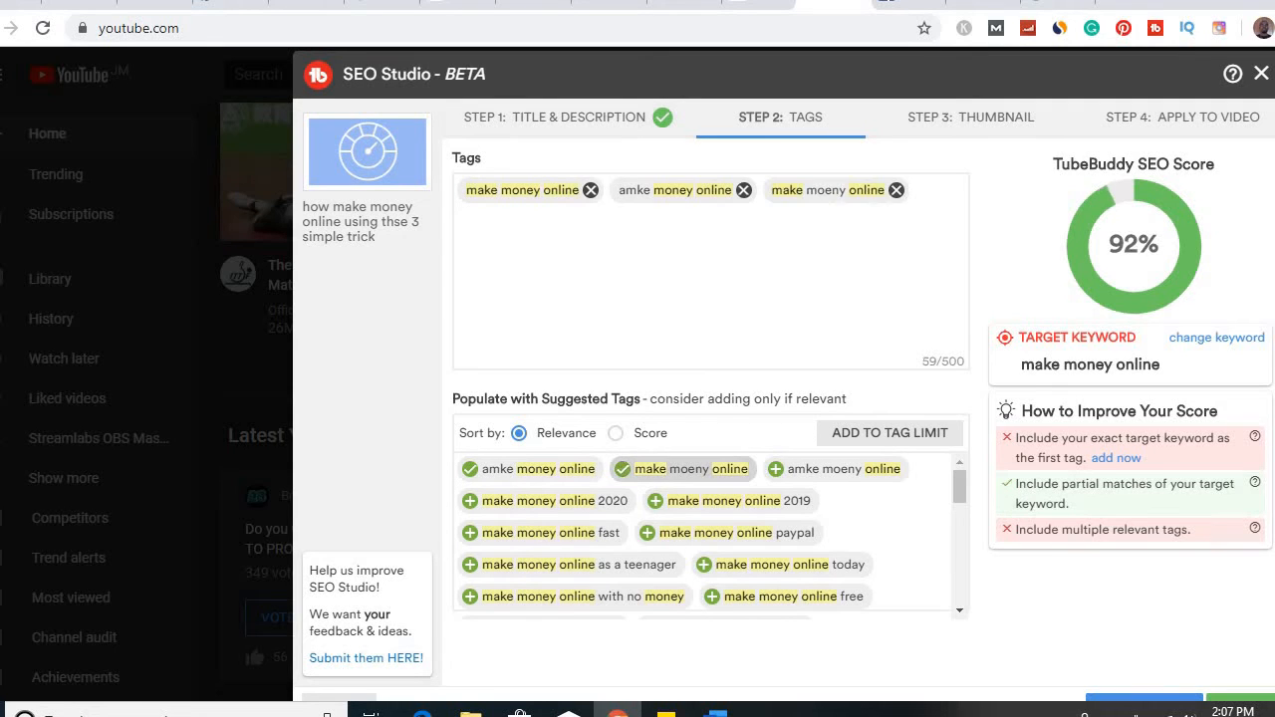
click(837, 468)
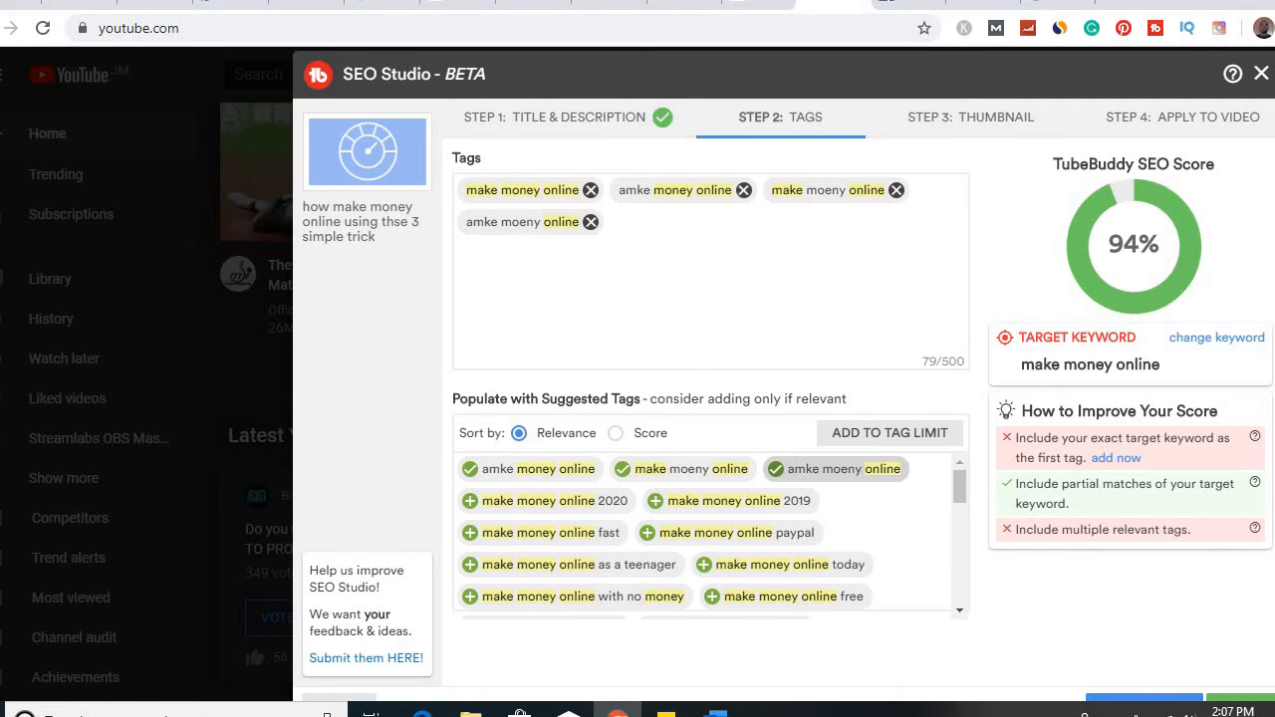
Add the suggested "make money online" tags ending in 2020, fast, with no money, free, today and as a teenager, plus the target keyword as first tag
click(546, 500)
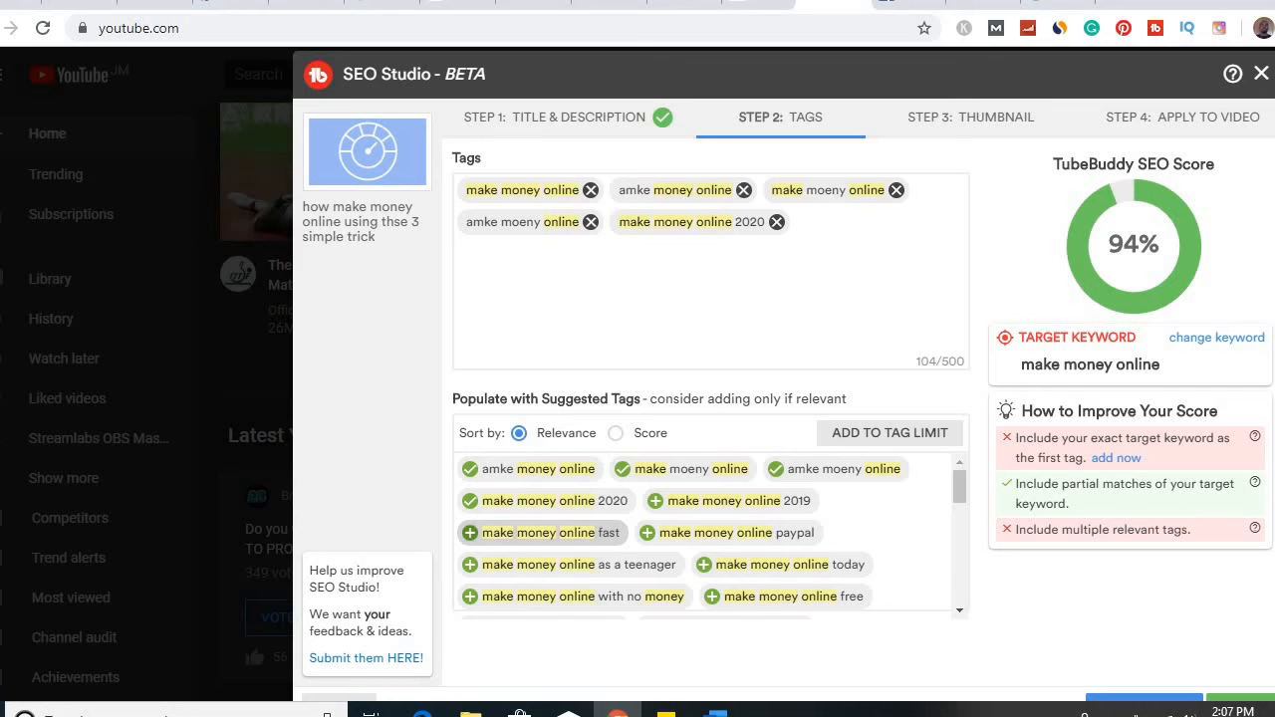
click(543, 531)
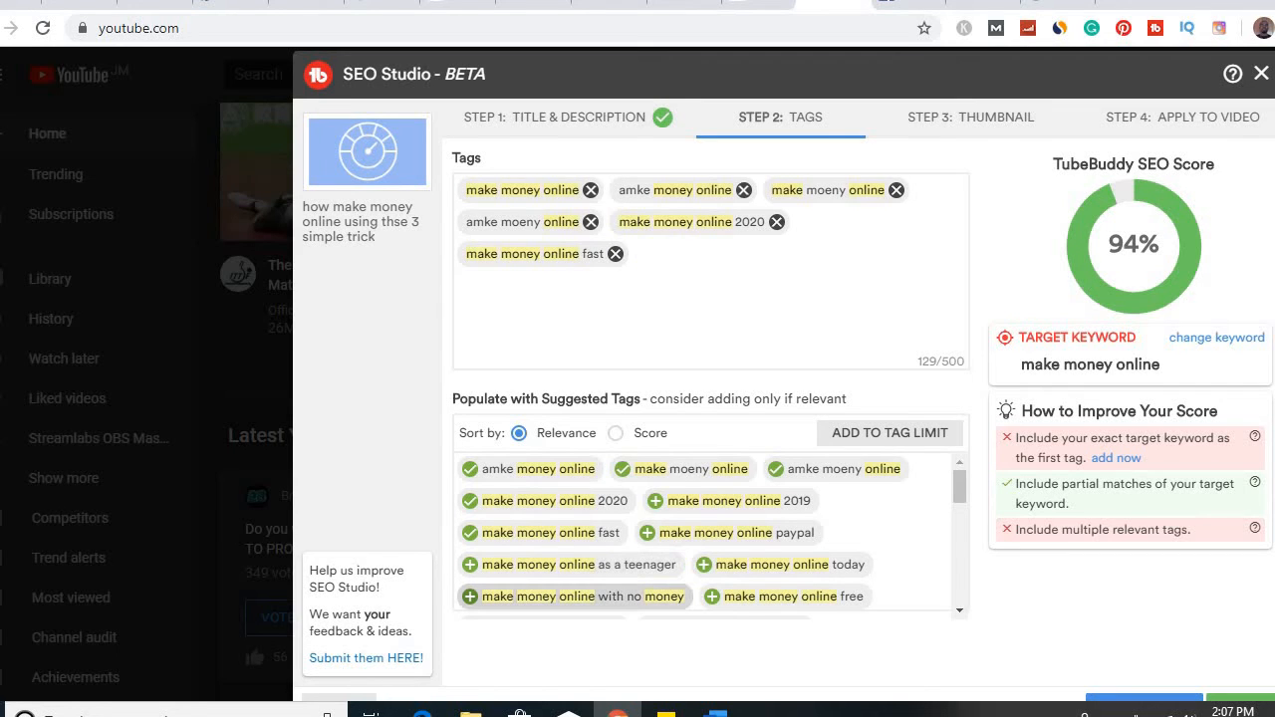
click(572, 596)
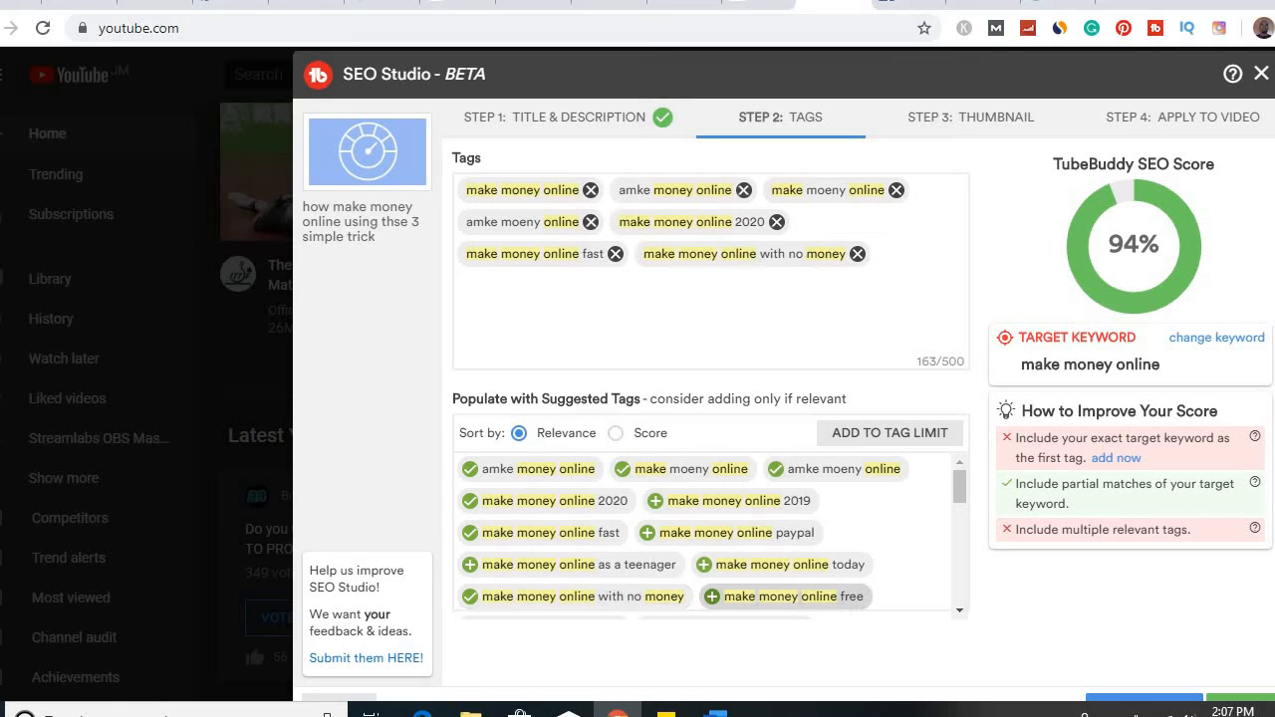
click(793, 596)
click(786, 564)
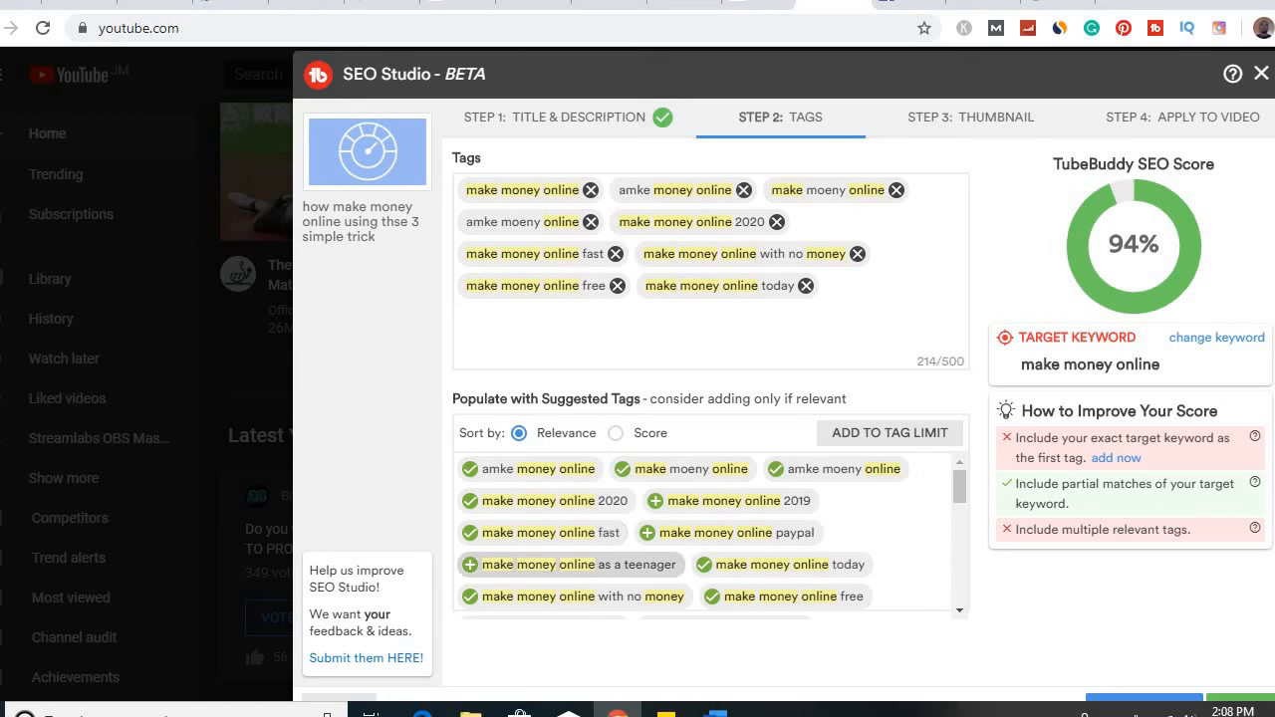
click(573, 564)
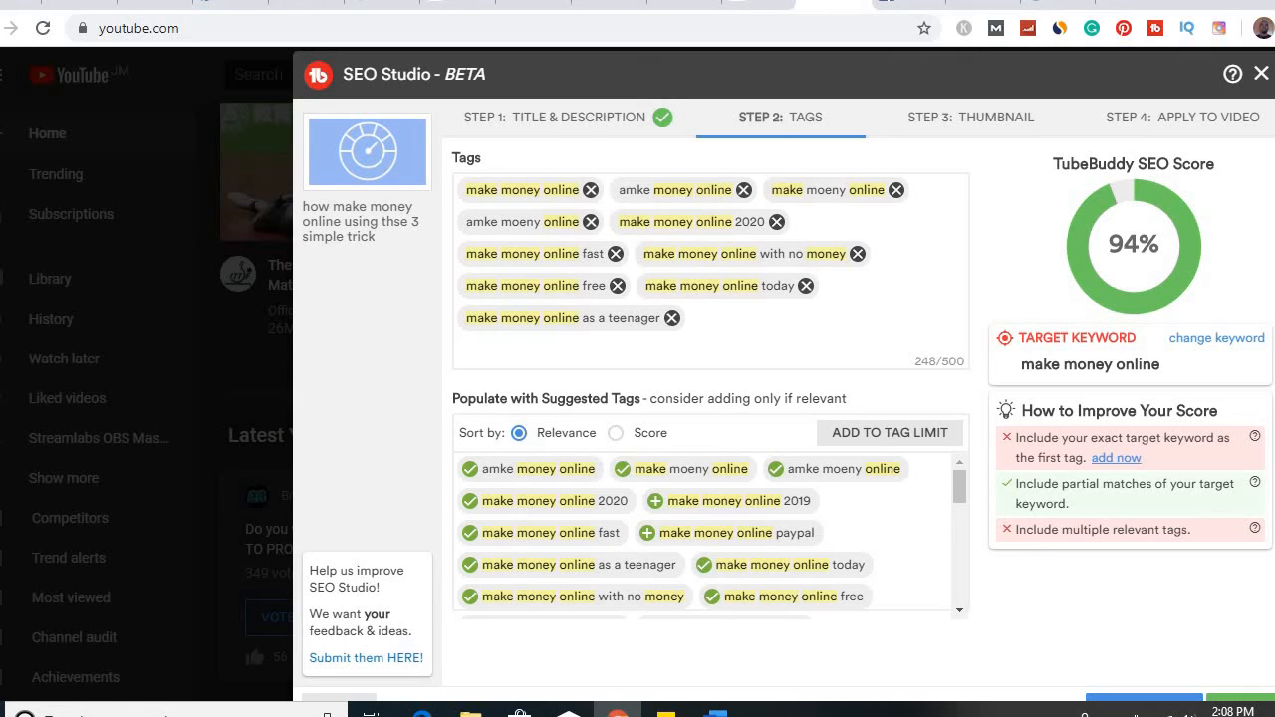
click(1116, 458)
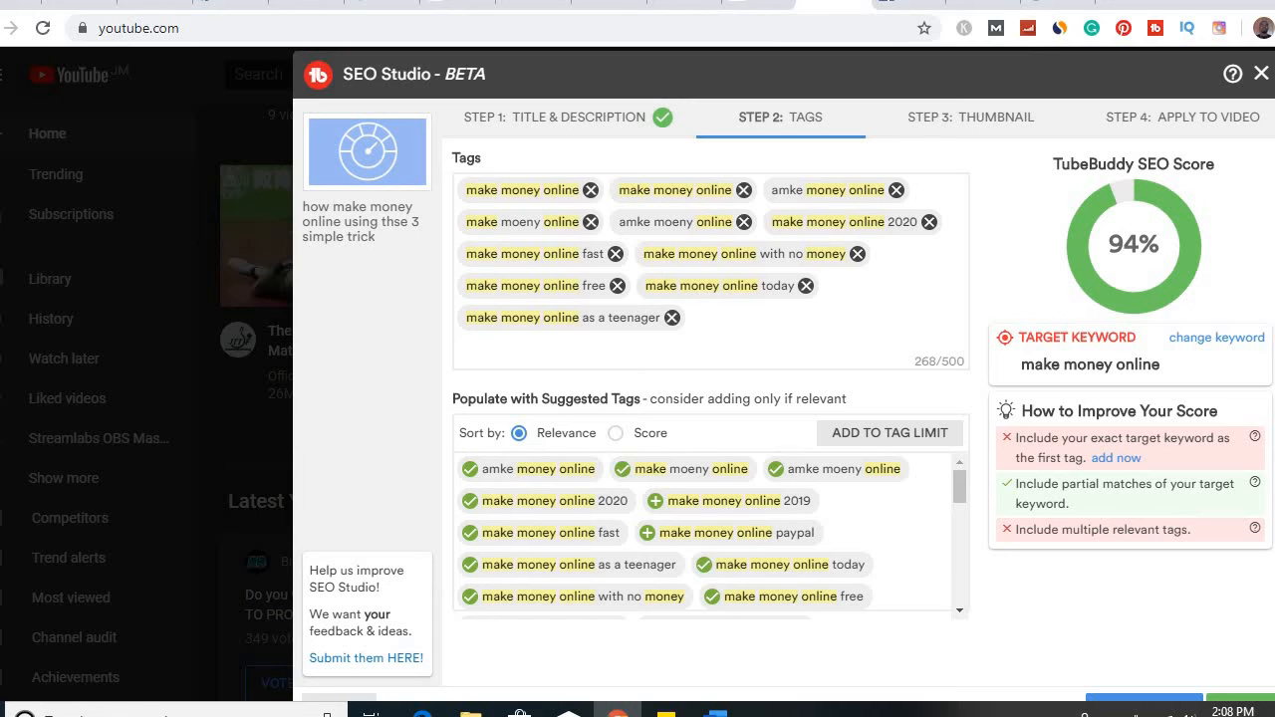
Load the saved draft "make money online" and advance through its title and tags stages to the thumbnail stage
mouse_move(697, 74)
mouse_down()
mouse_move(726, 62)
mouse_move(708, 54)
mouse_up()
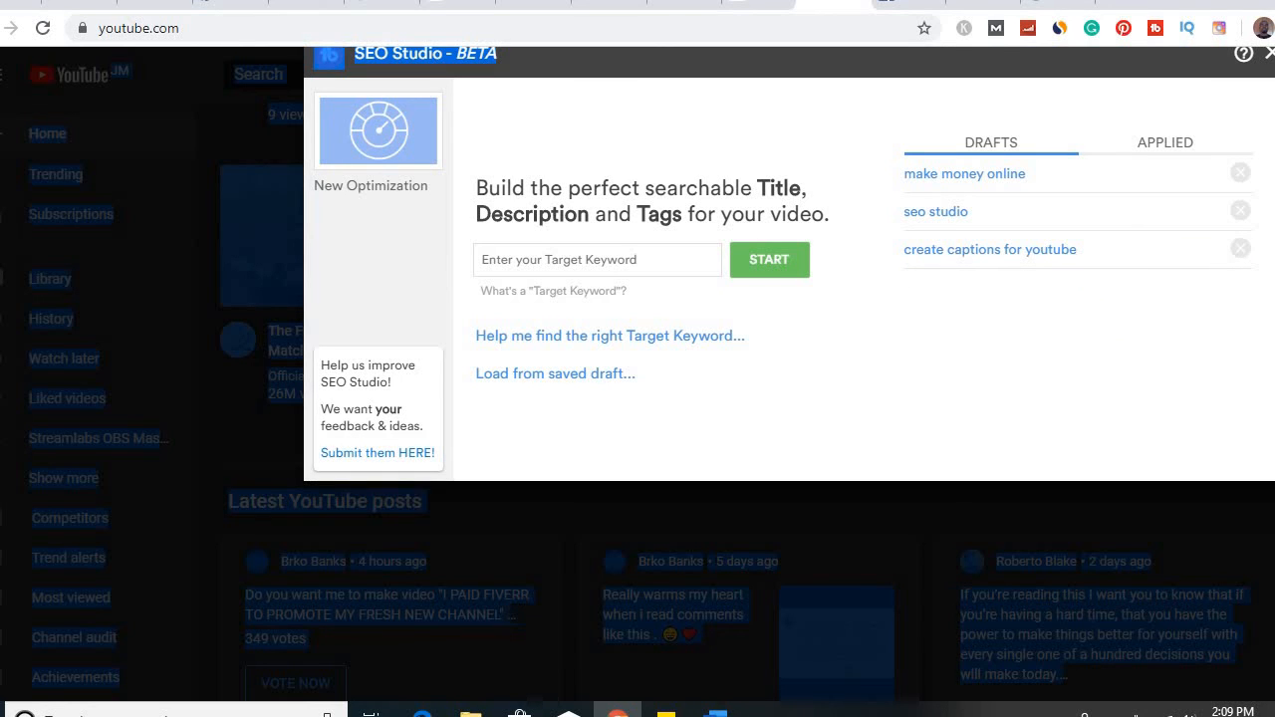
click(693, 697)
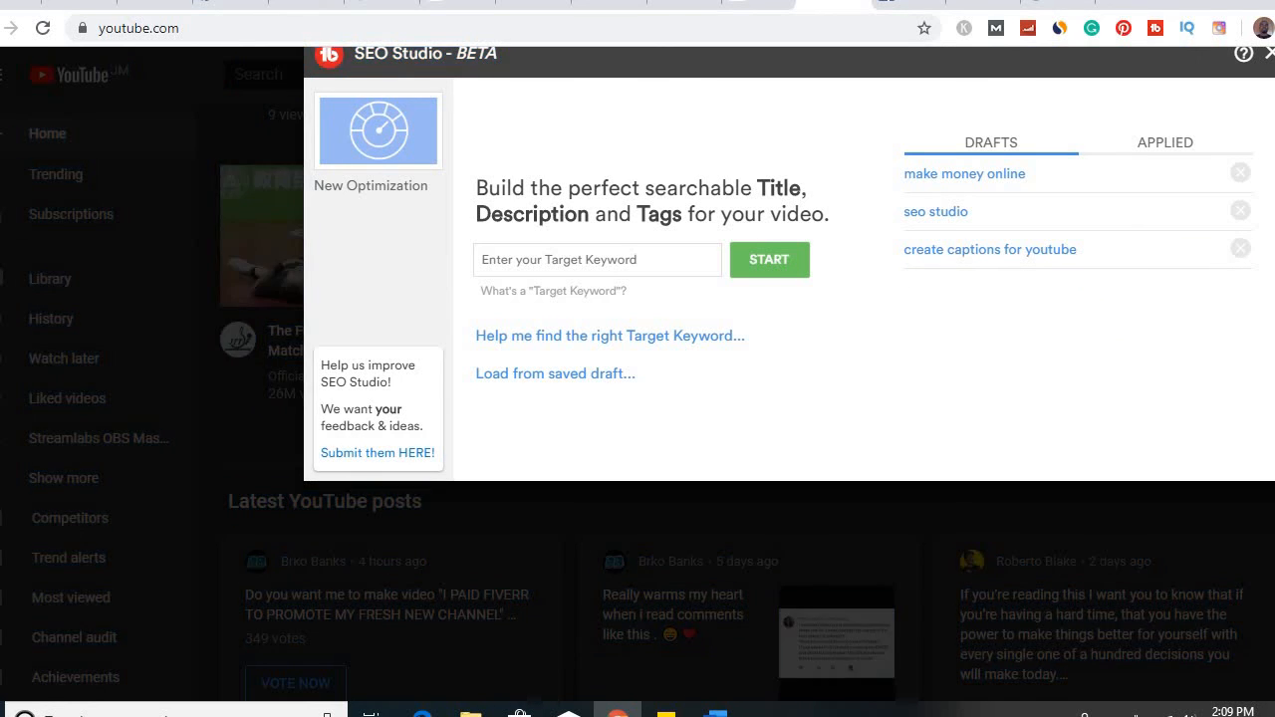
click(964, 174)
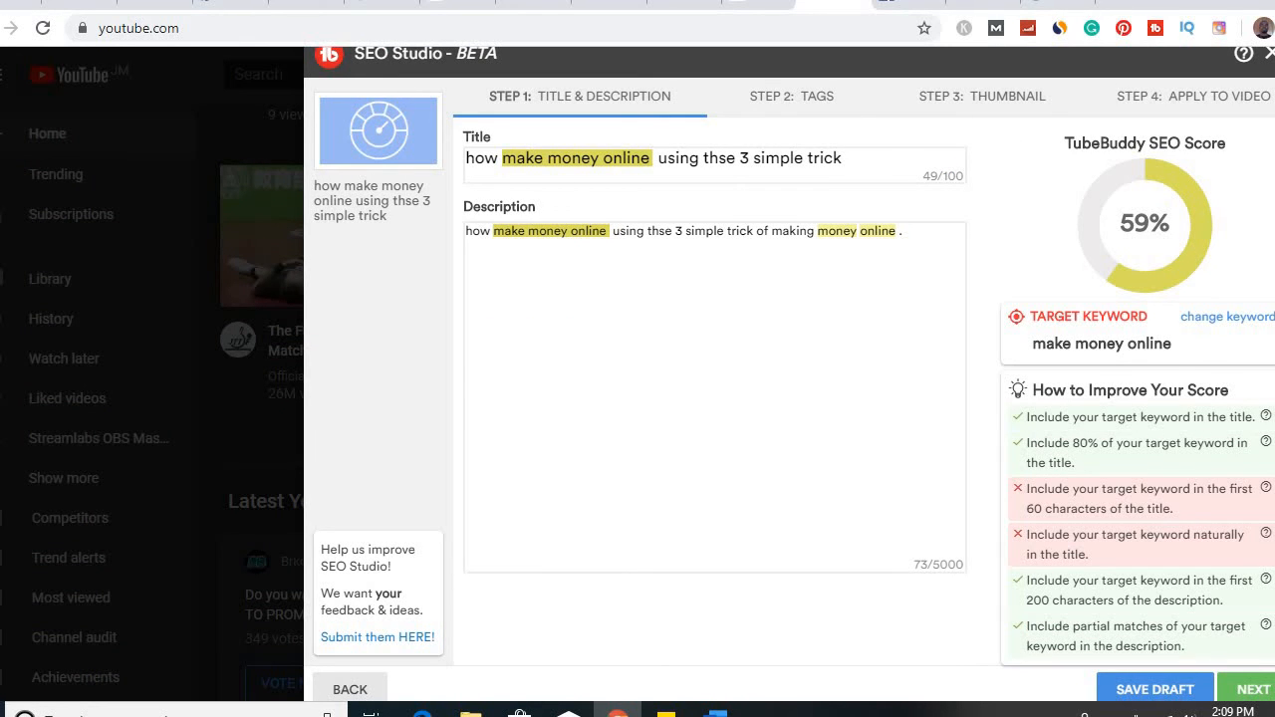
click(1253, 689)
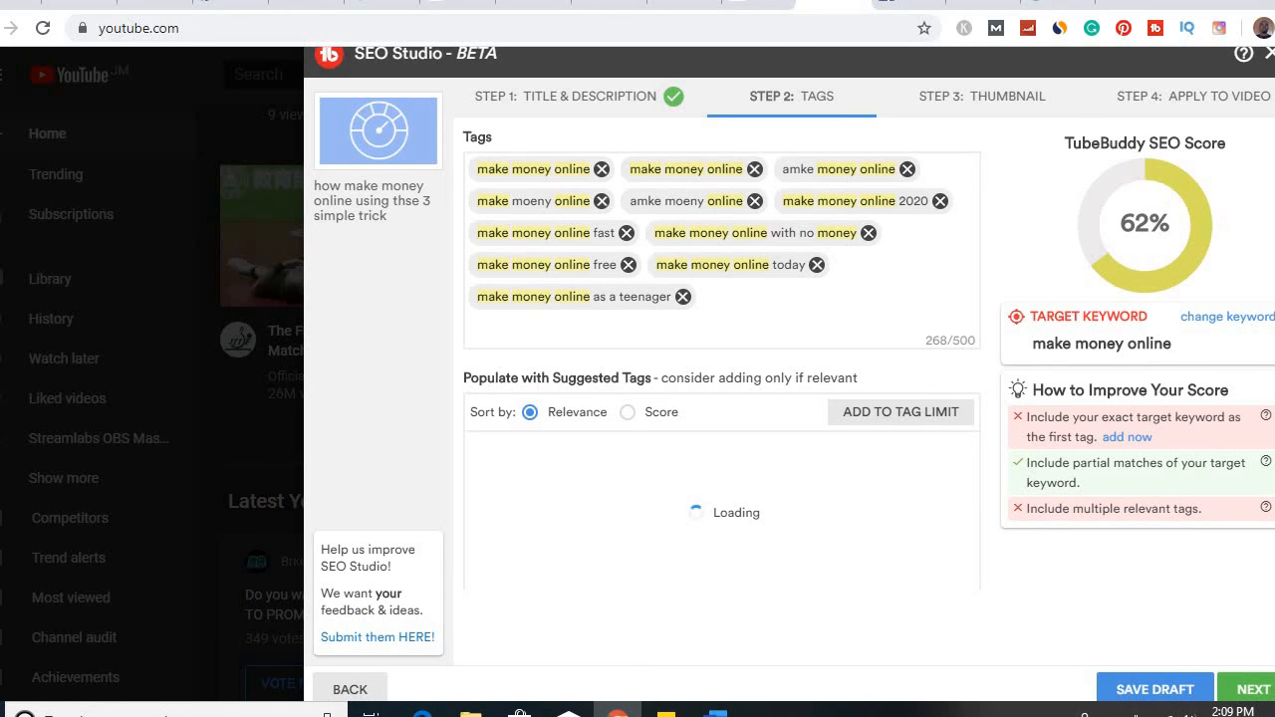
click(1253, 689)
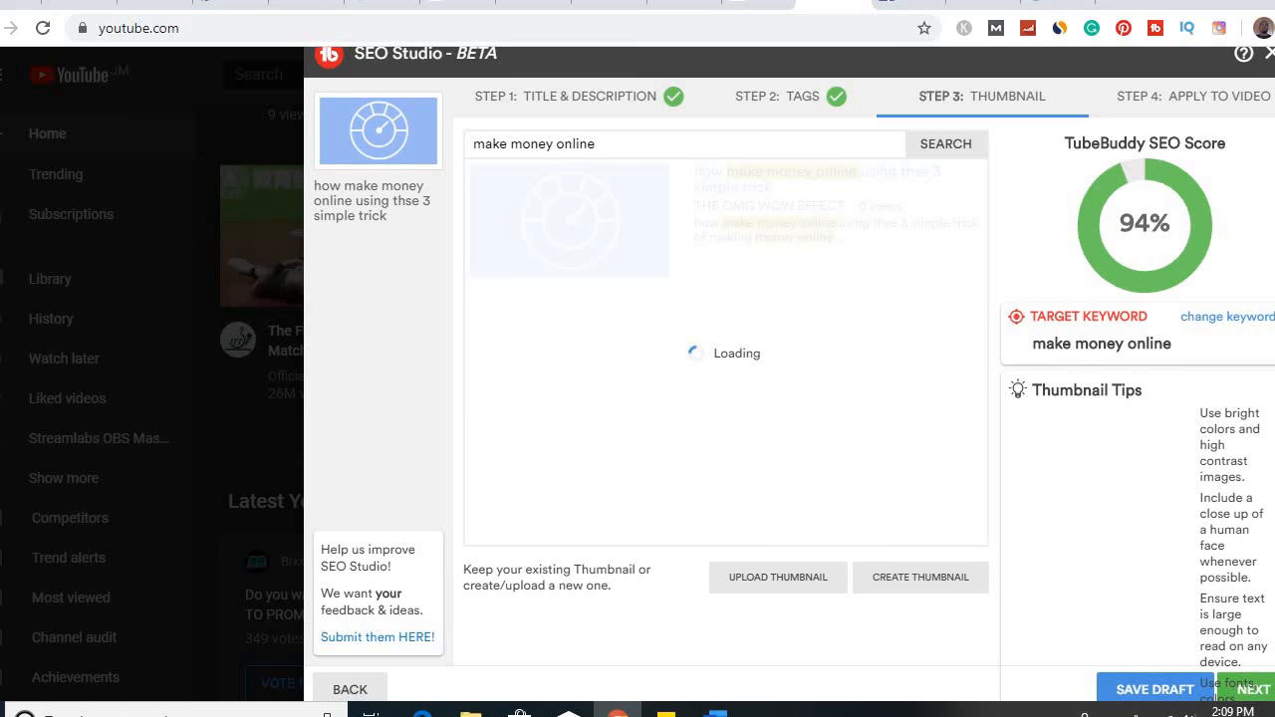